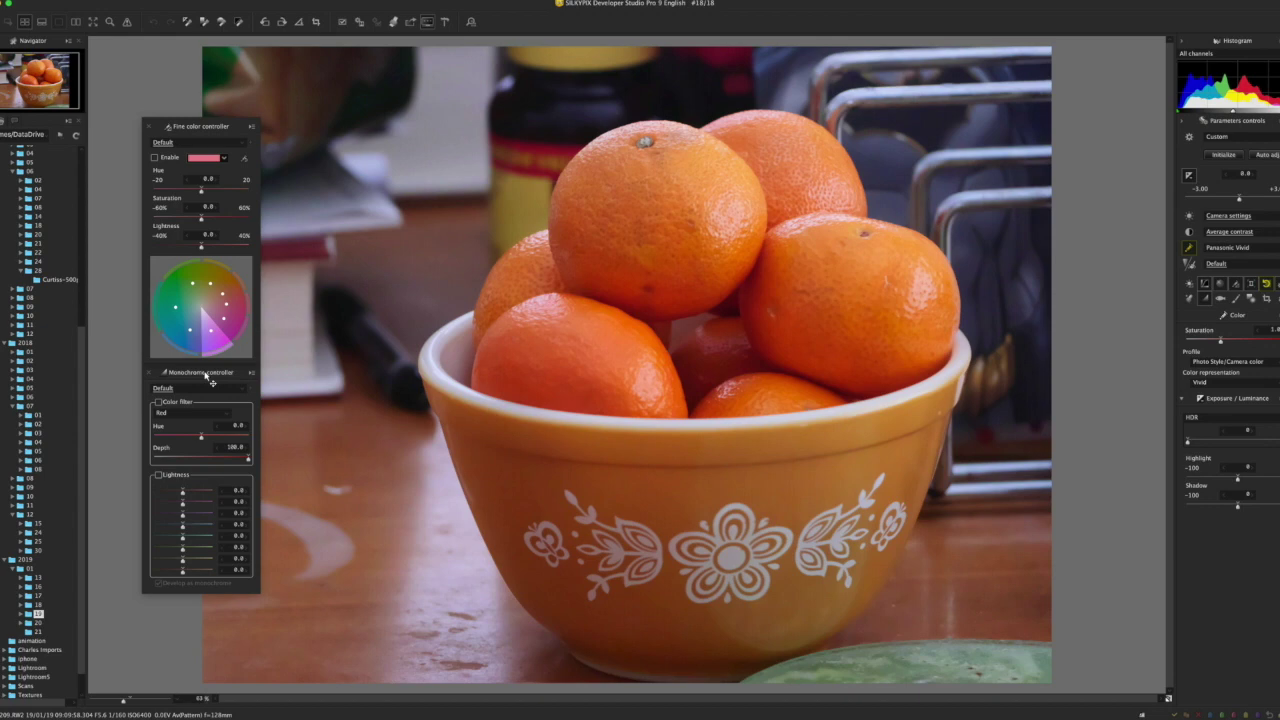
- Move the Monochrome controller away from the Fine color controller to the opposite edge of the photo, over the wire rack
drag(211, 382, 1100, 165)
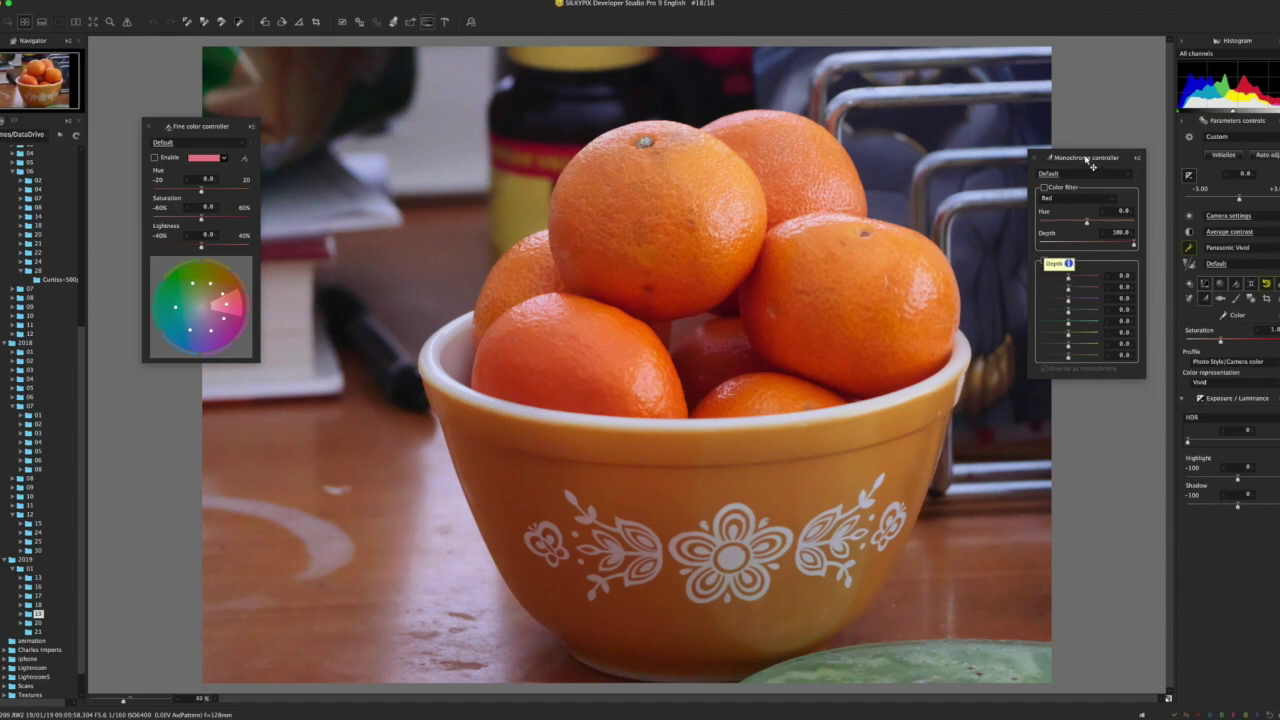
drag(1082, 157, 1102, 141)
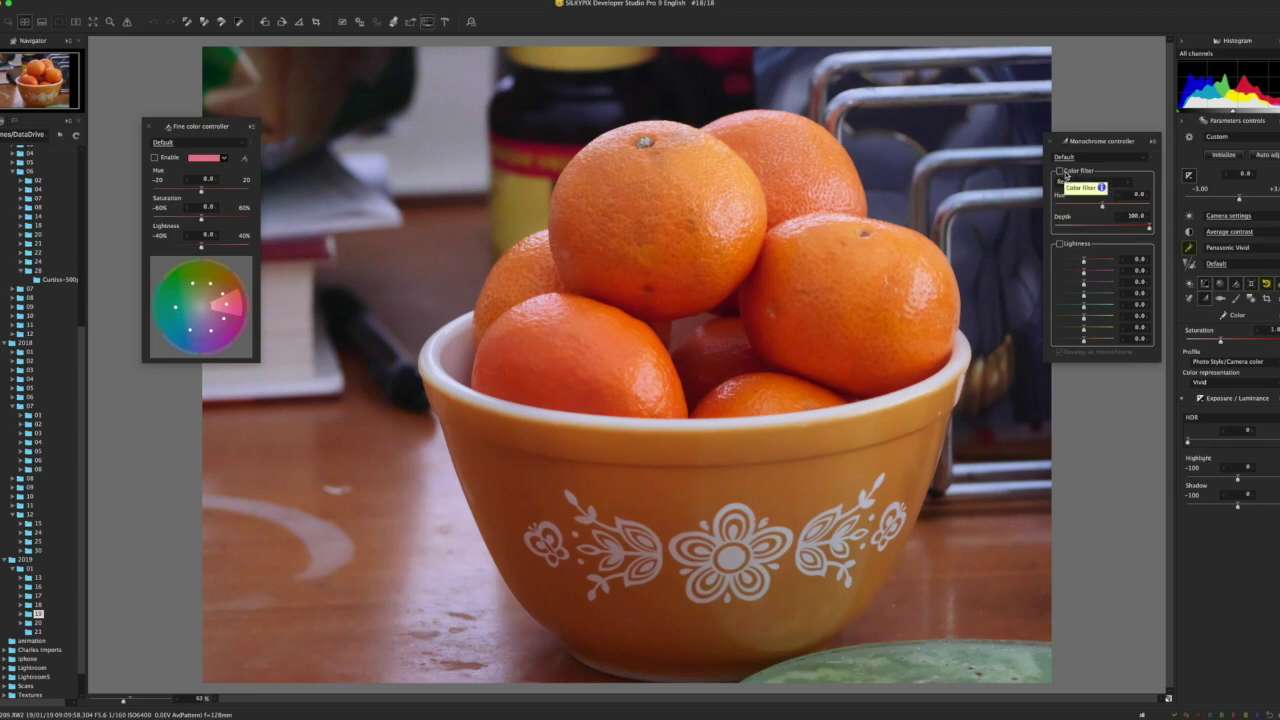
- Try the Green color filter and the Lightness group in the Monochrome controller, switching each off again
click(1127, 183)
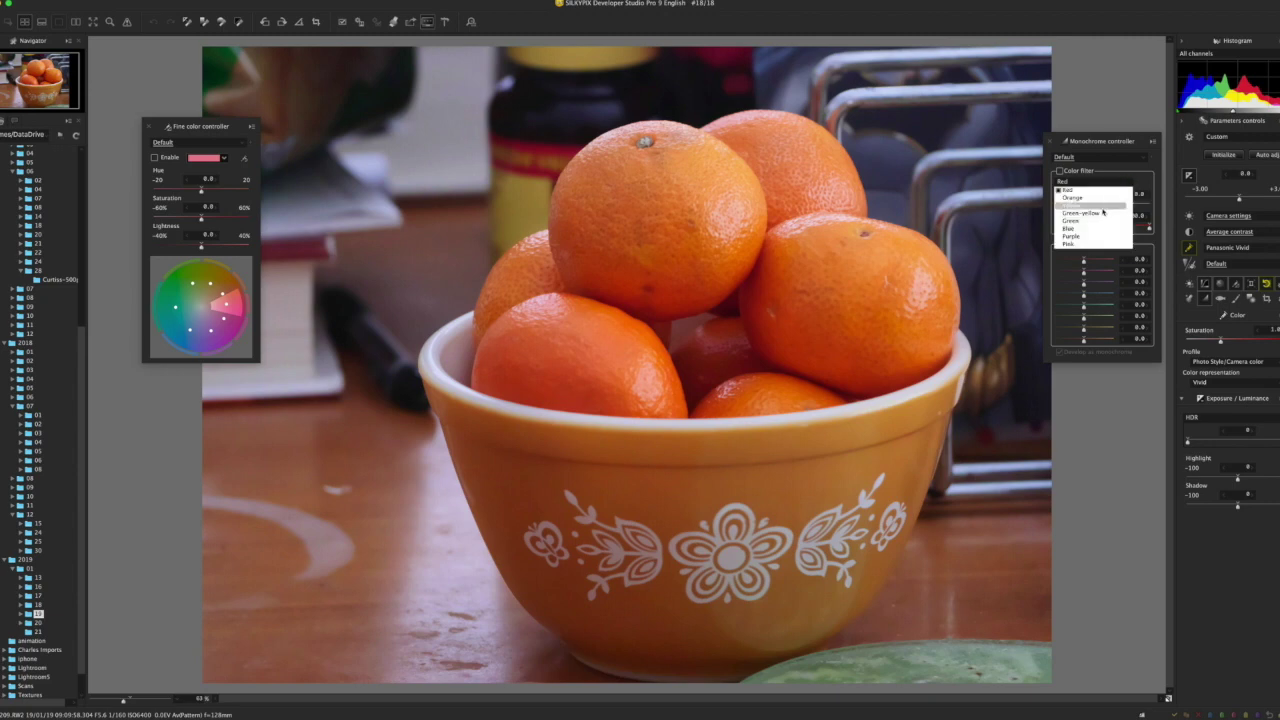
click(1084, 220)
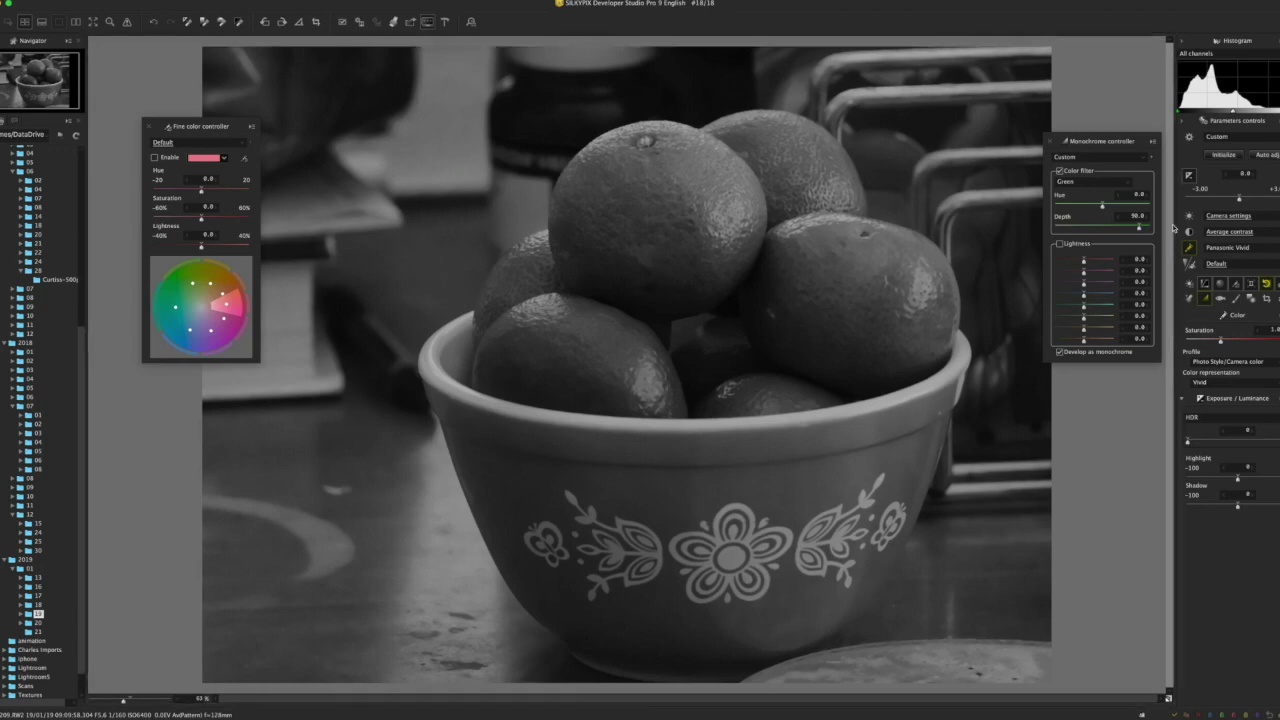
click(1060, 172)
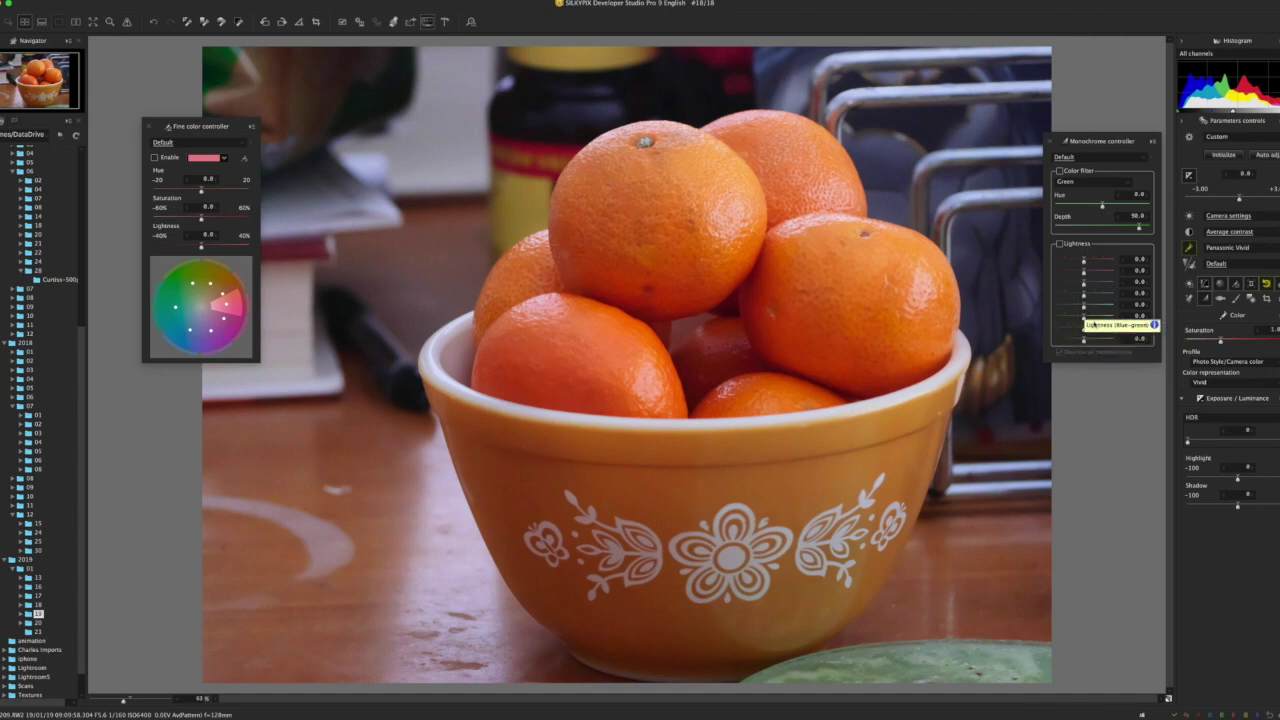
mouse_move(1084, 342)
mouse_down()
mouse_move(1118, 340)
mouse_move(1056, 341)
mouse_move(1083, 340)
mouse_up()
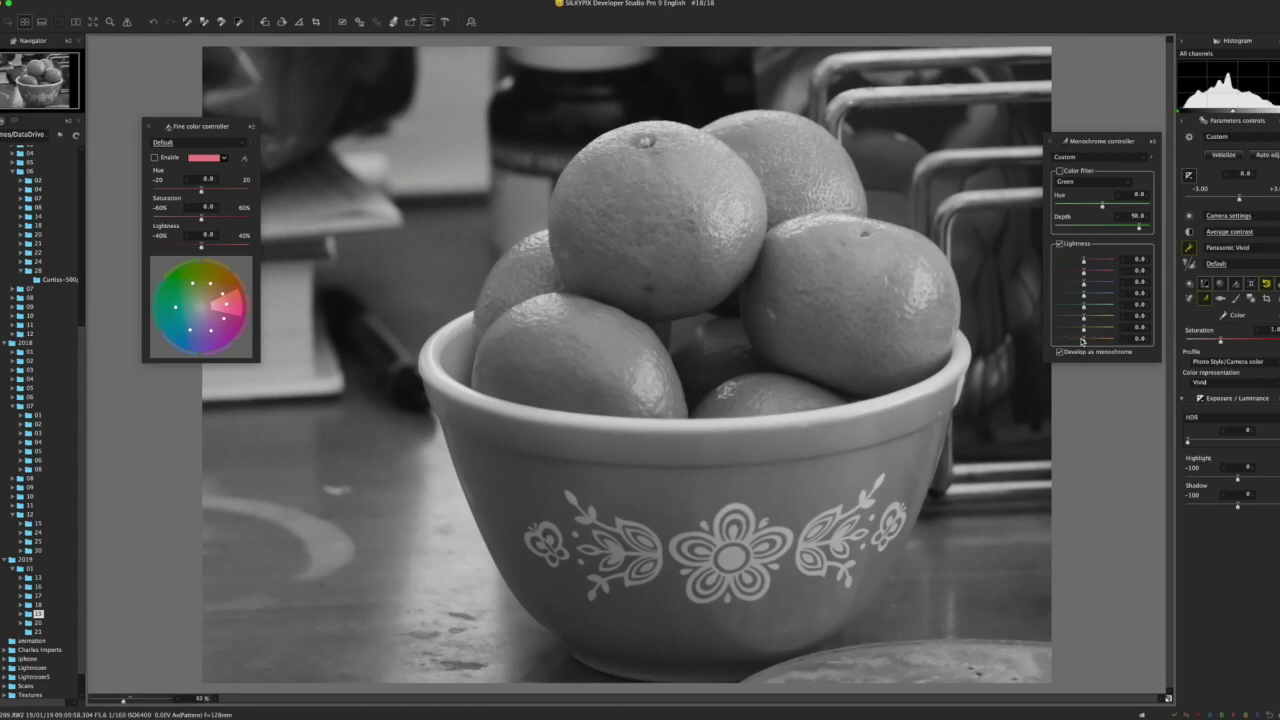
click(1060, 243)
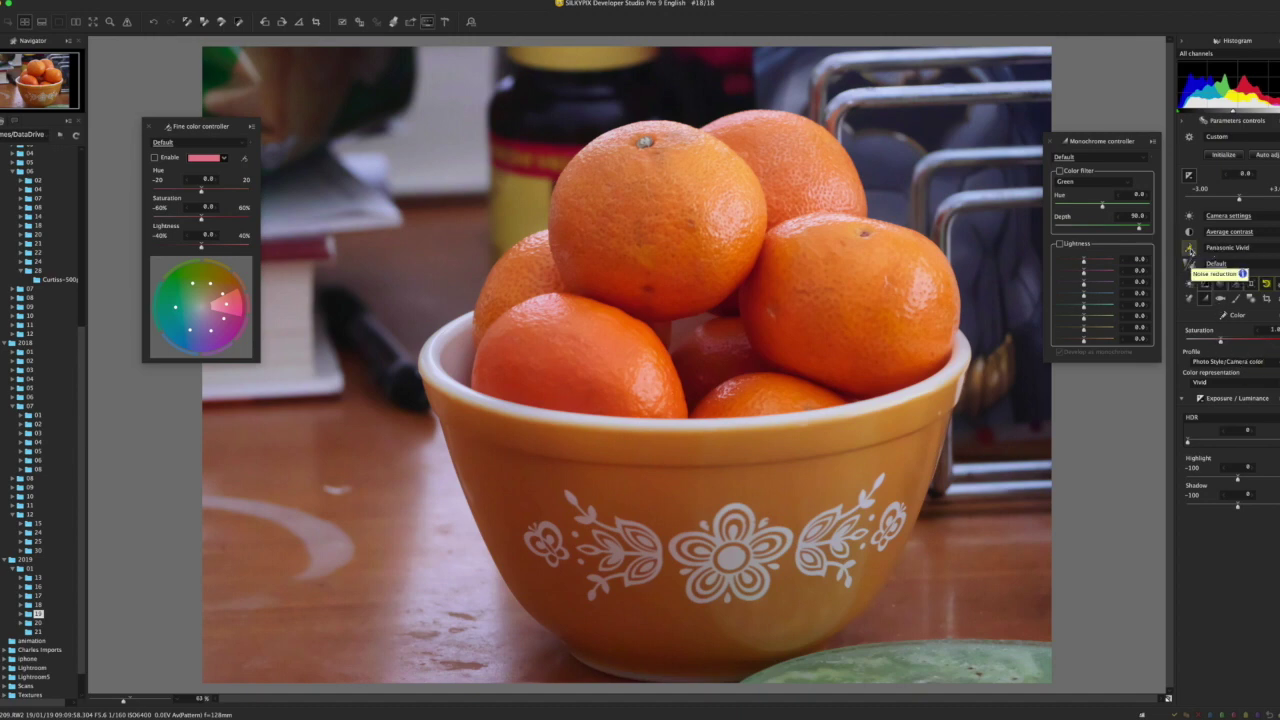
- Set Saturation to 0.0 and try orange Lightness at about -33 and 27 in the Fine color controller, returning it to 0.0
drag(1220, 341, 1174, 342)
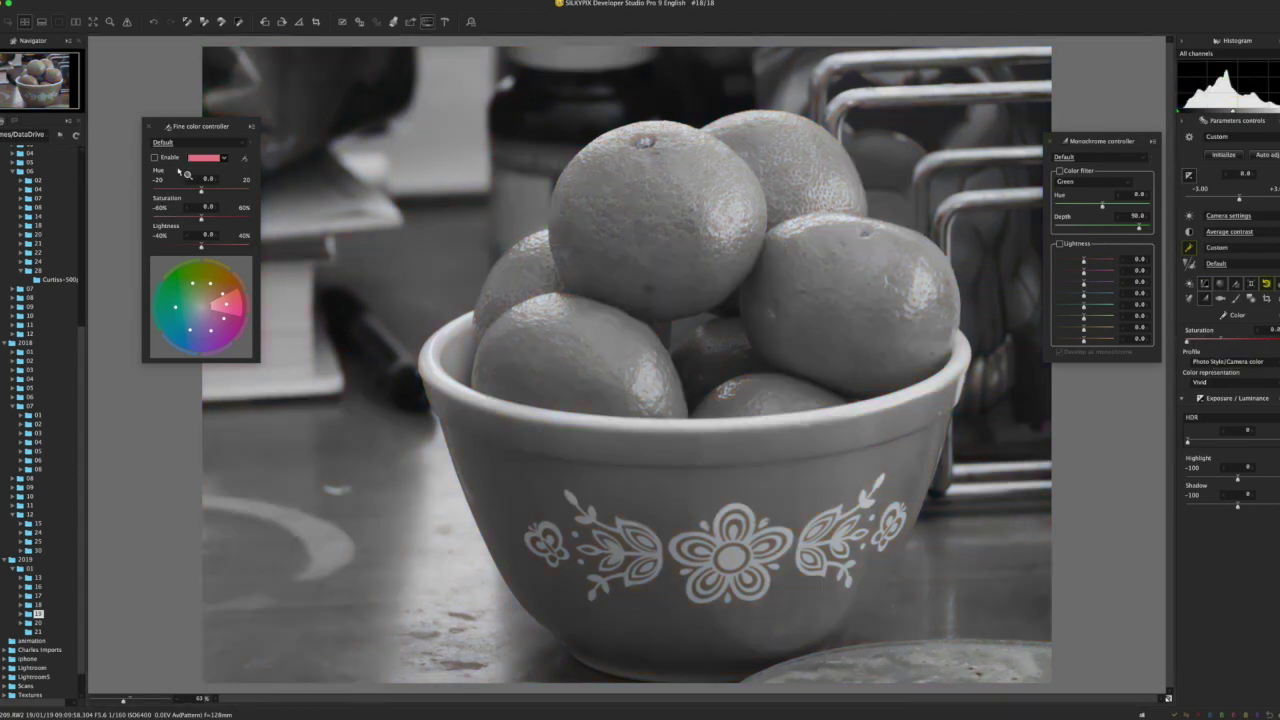
click(213, 283)
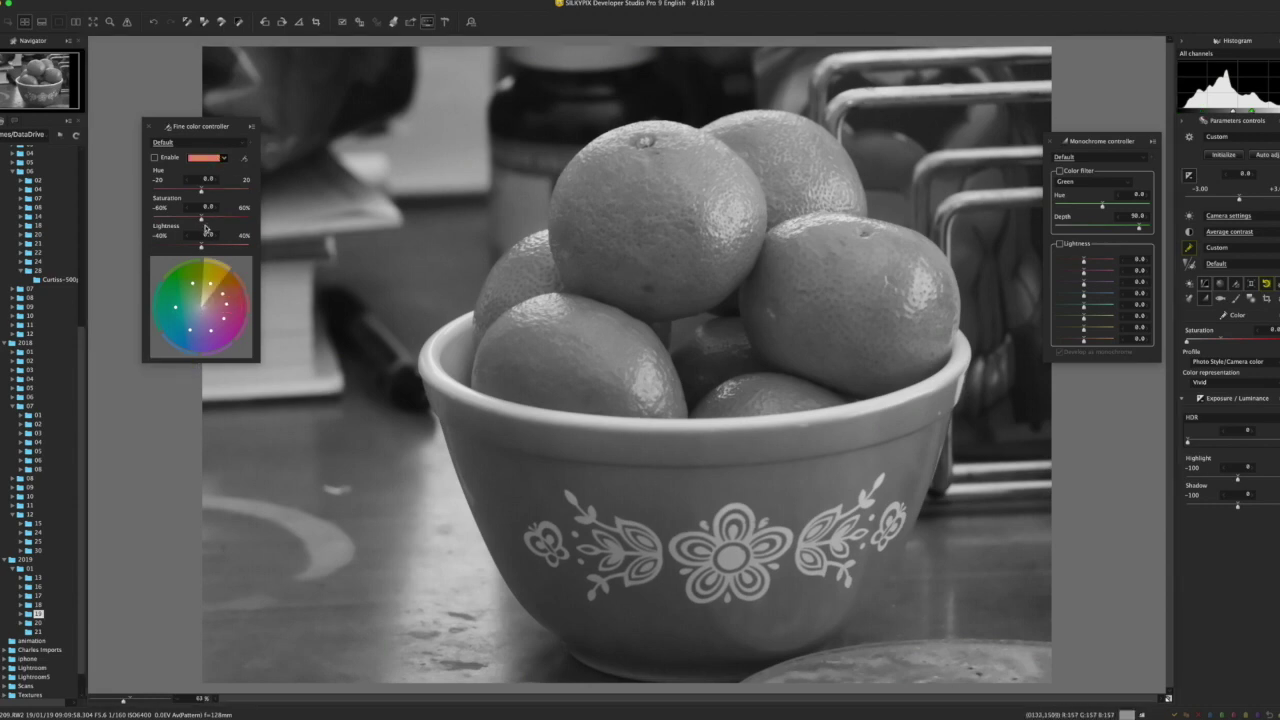
click(225, 290)
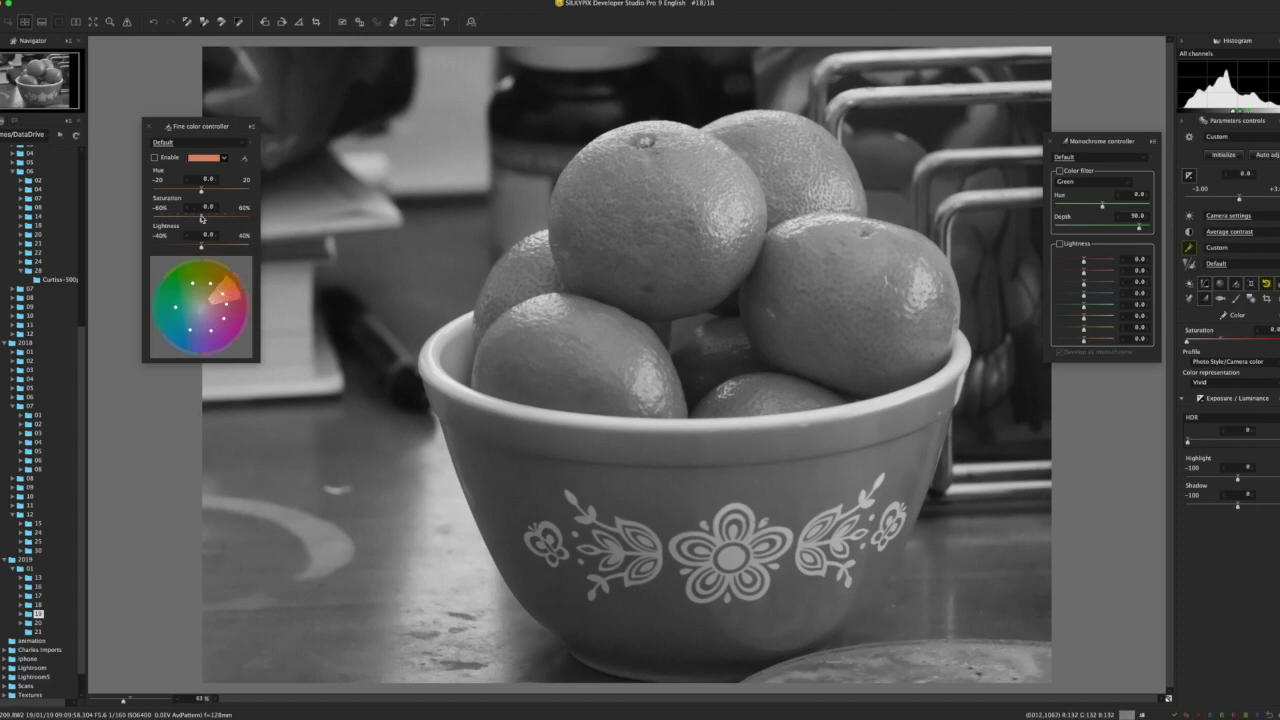
drag(203, 218, 202, 218)
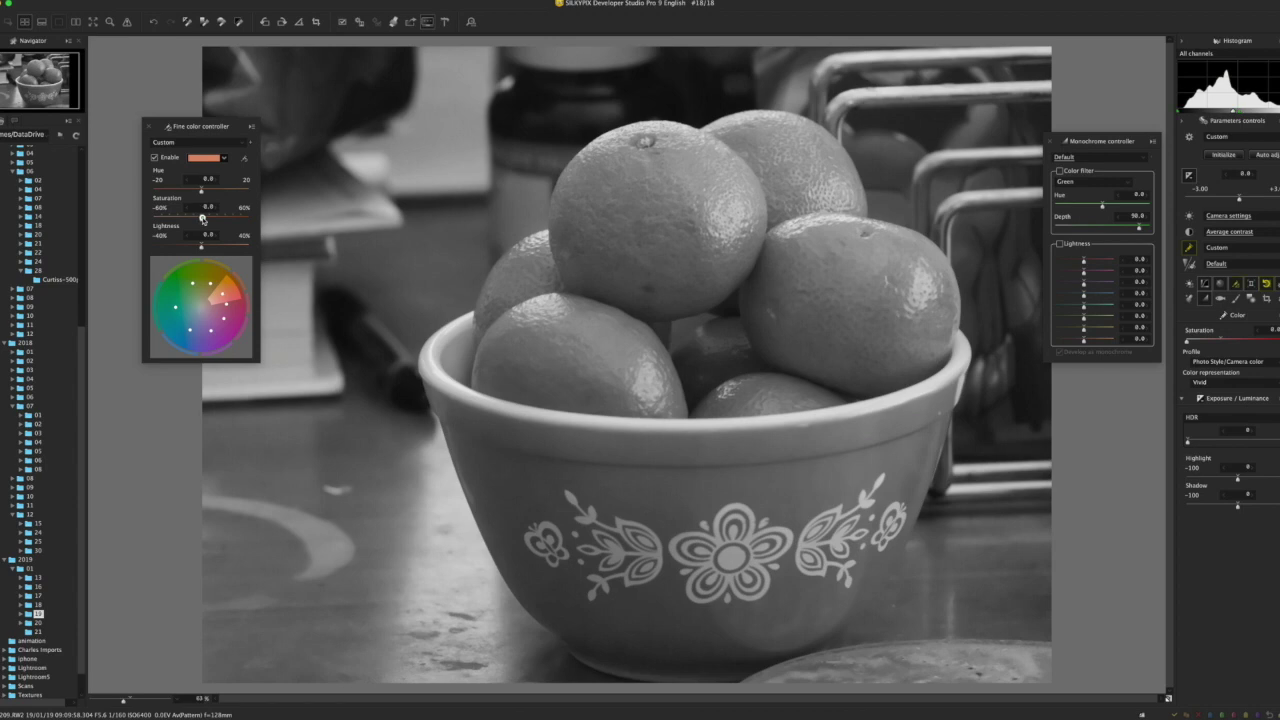
drag(201, 244, 162, 248)
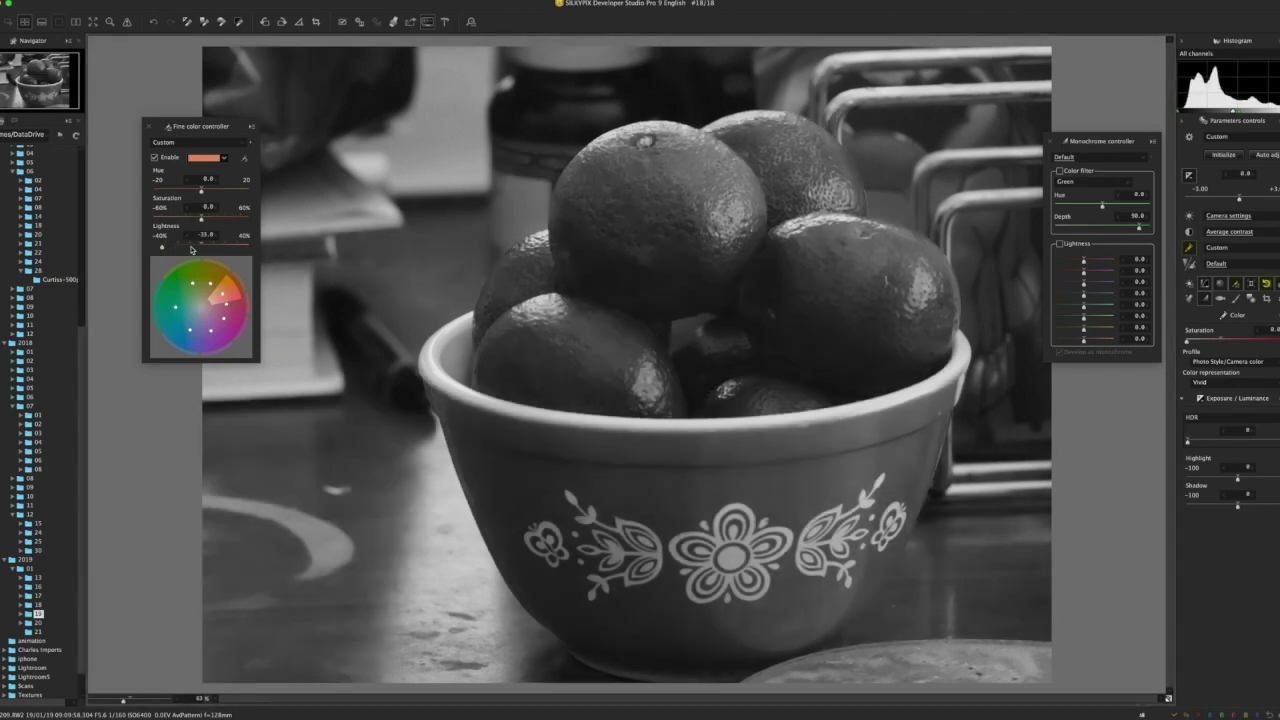
click(233, 247)
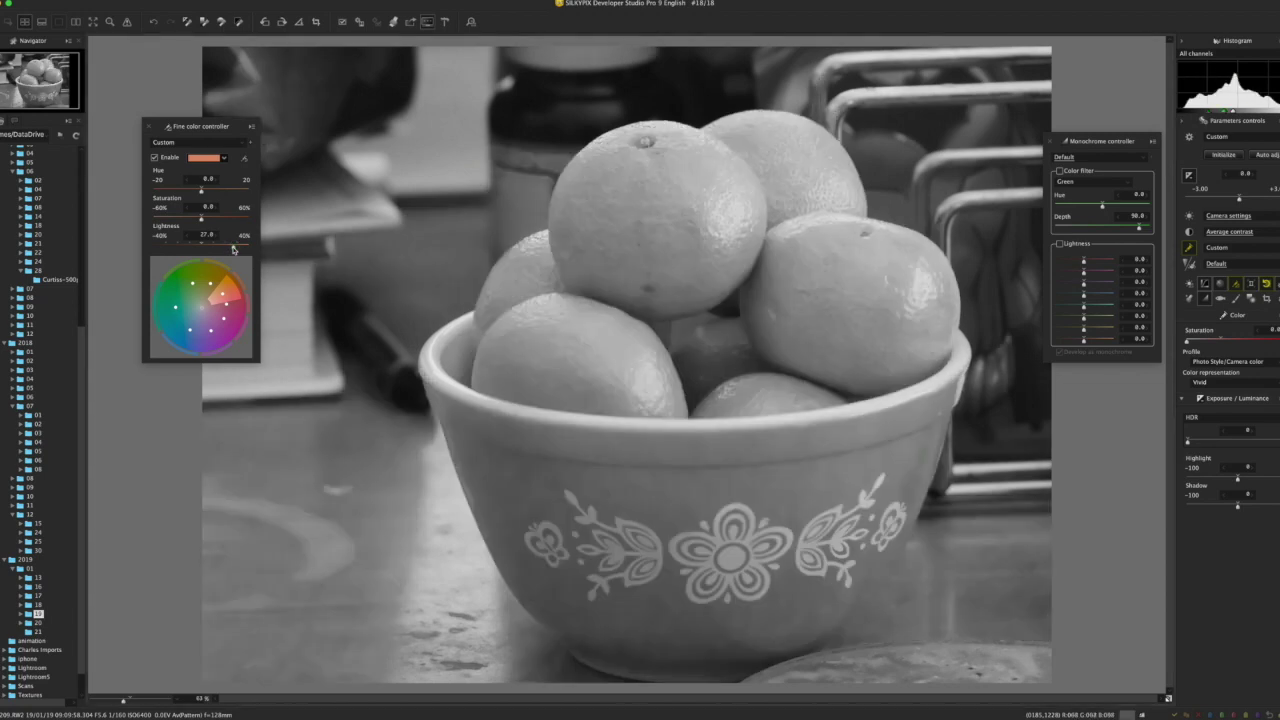
click(201, 246)
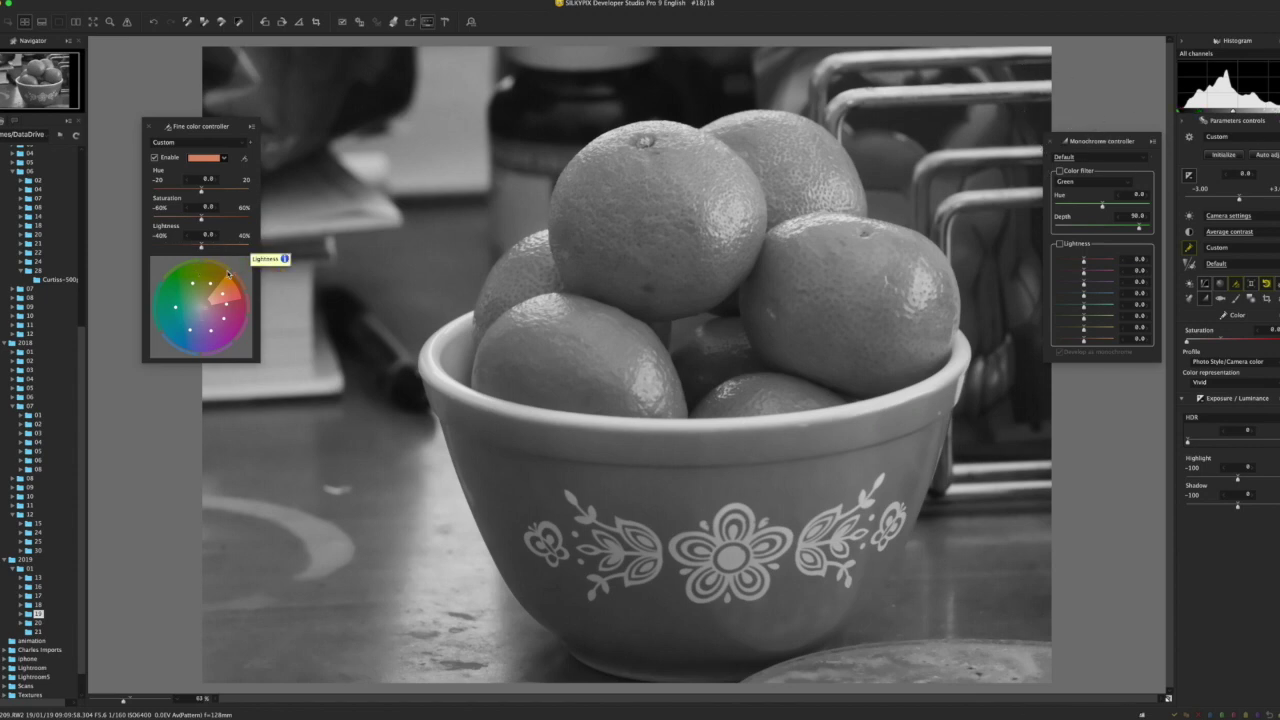
- Close the Fine color controller and set the photo's Saturation back to 1.0
click(148, 127)
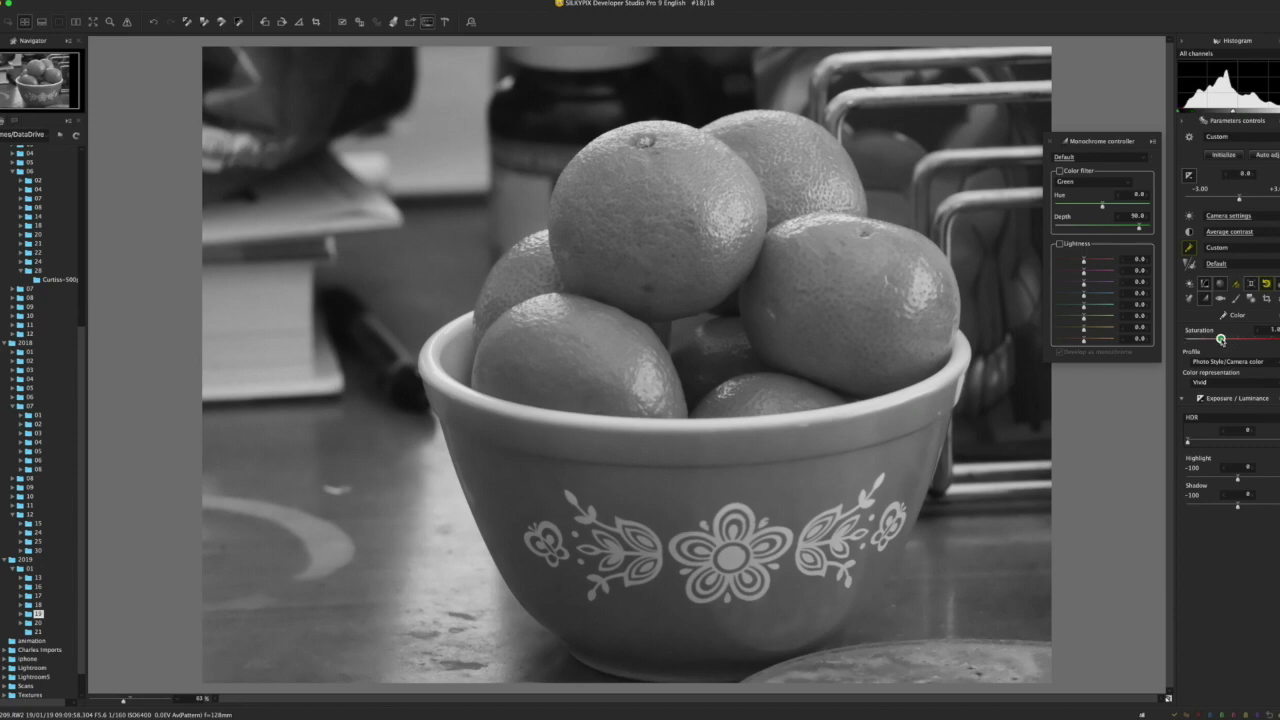
click(1220, 339)
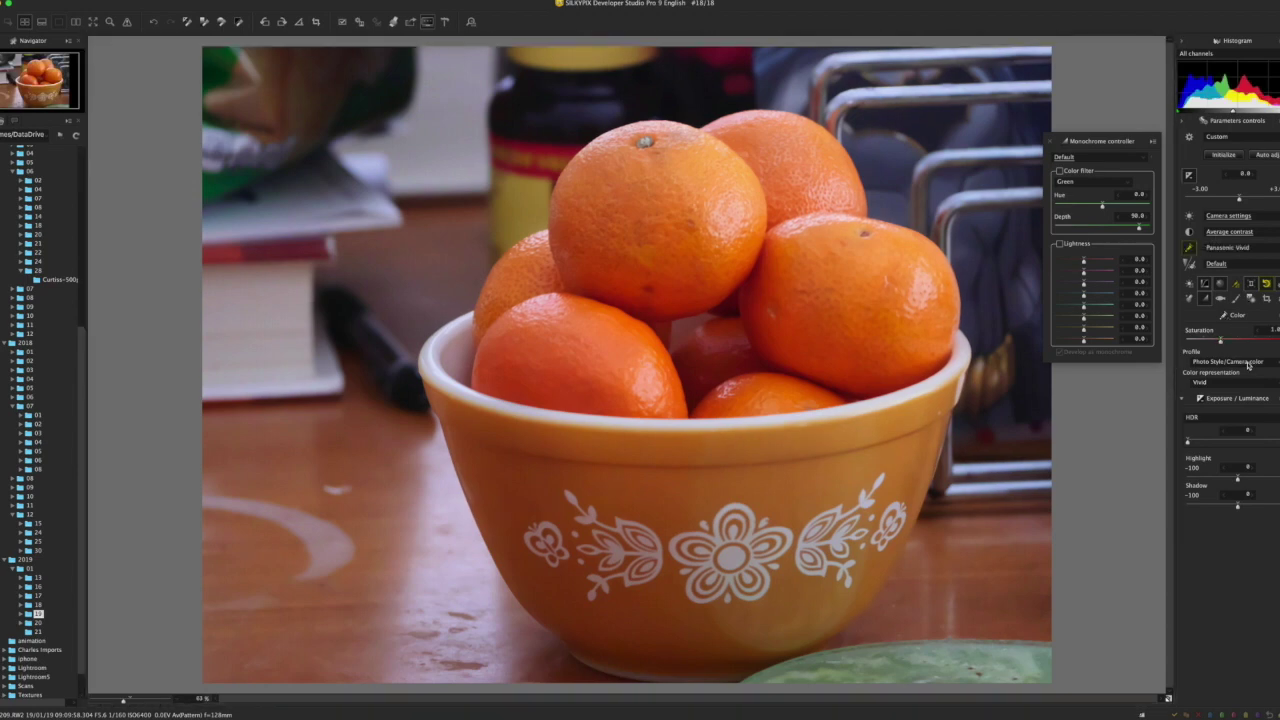
- Set the color profile to Monochrome and the color representation to Monochrome 2
click(1247, 362)
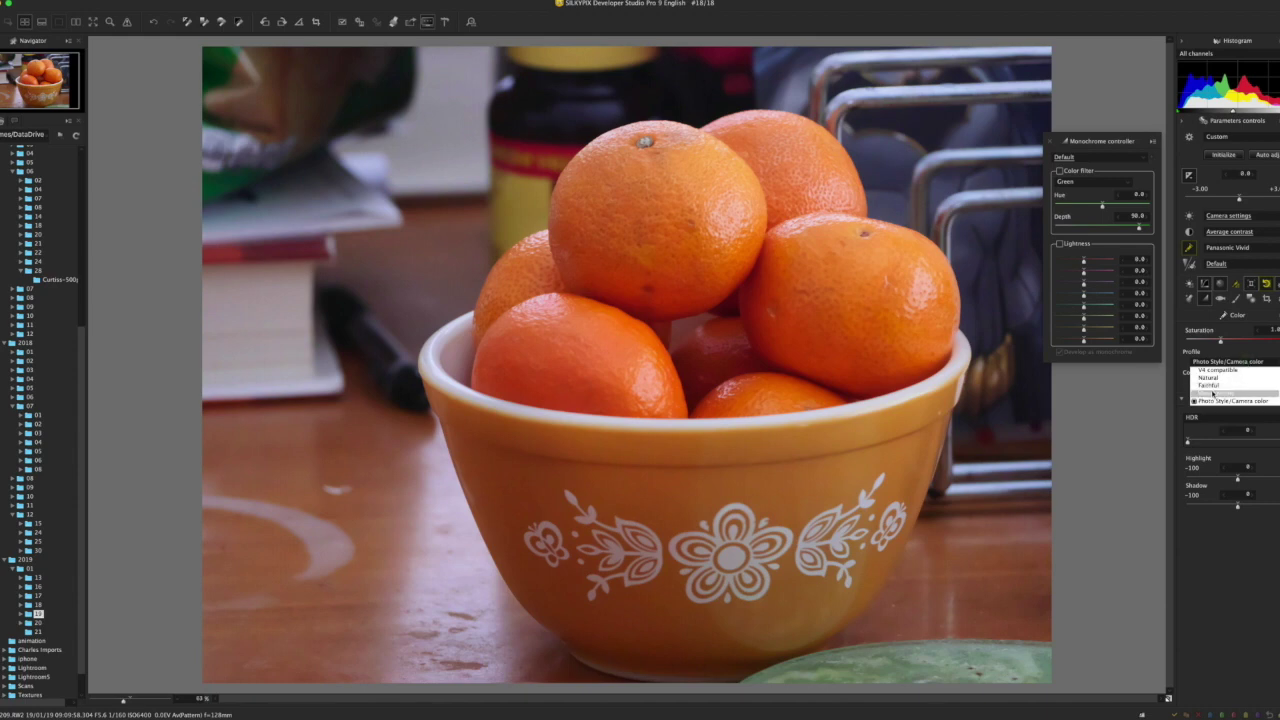
click(1212, 393)
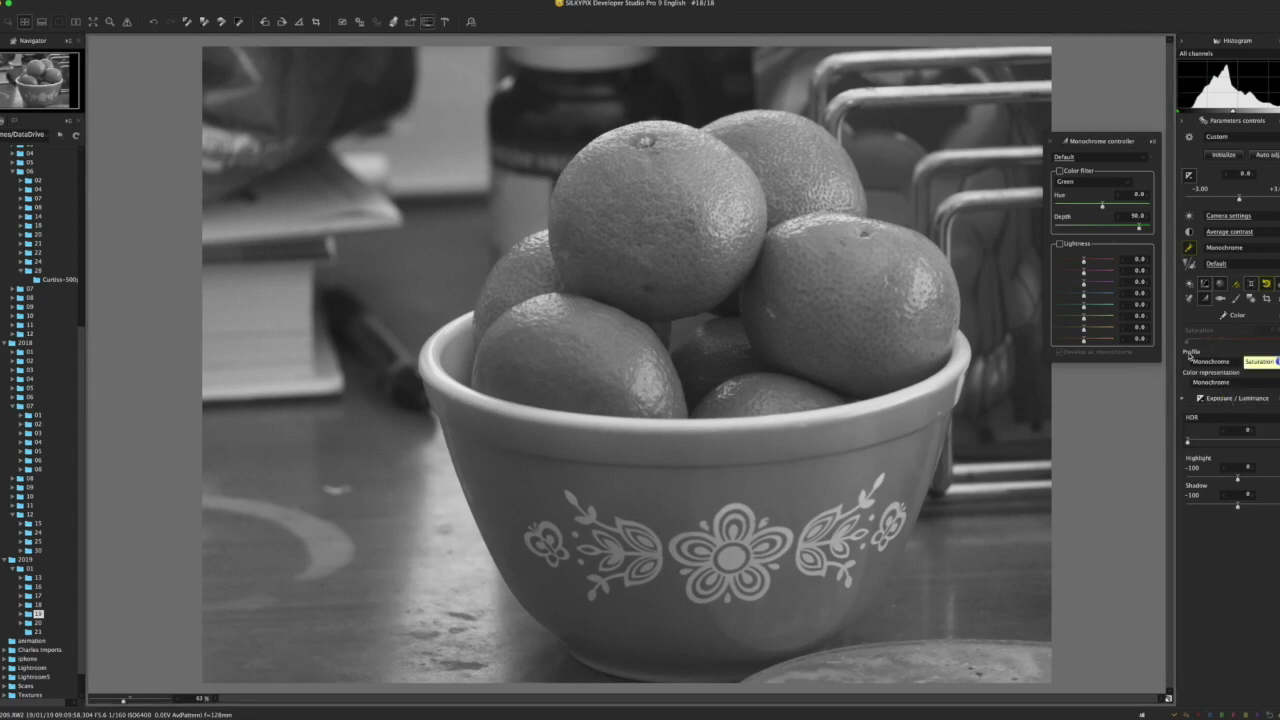
click(1215, 382)
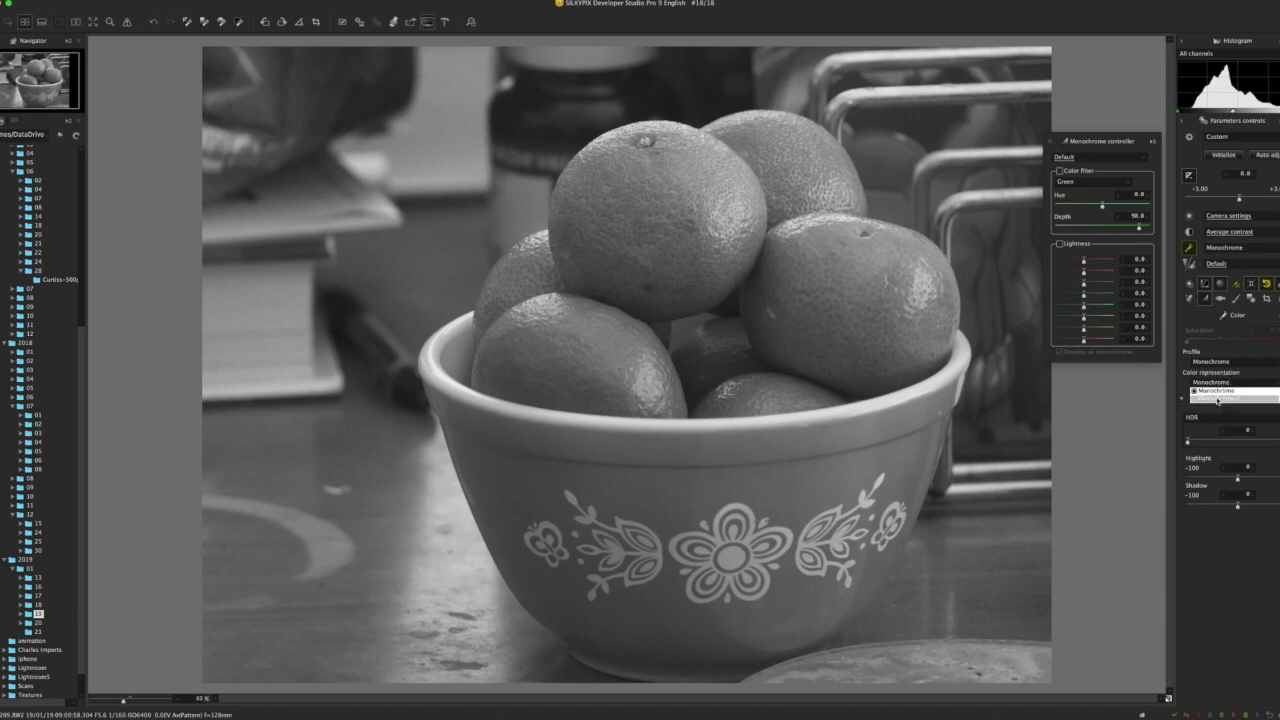
click(1217, 398)
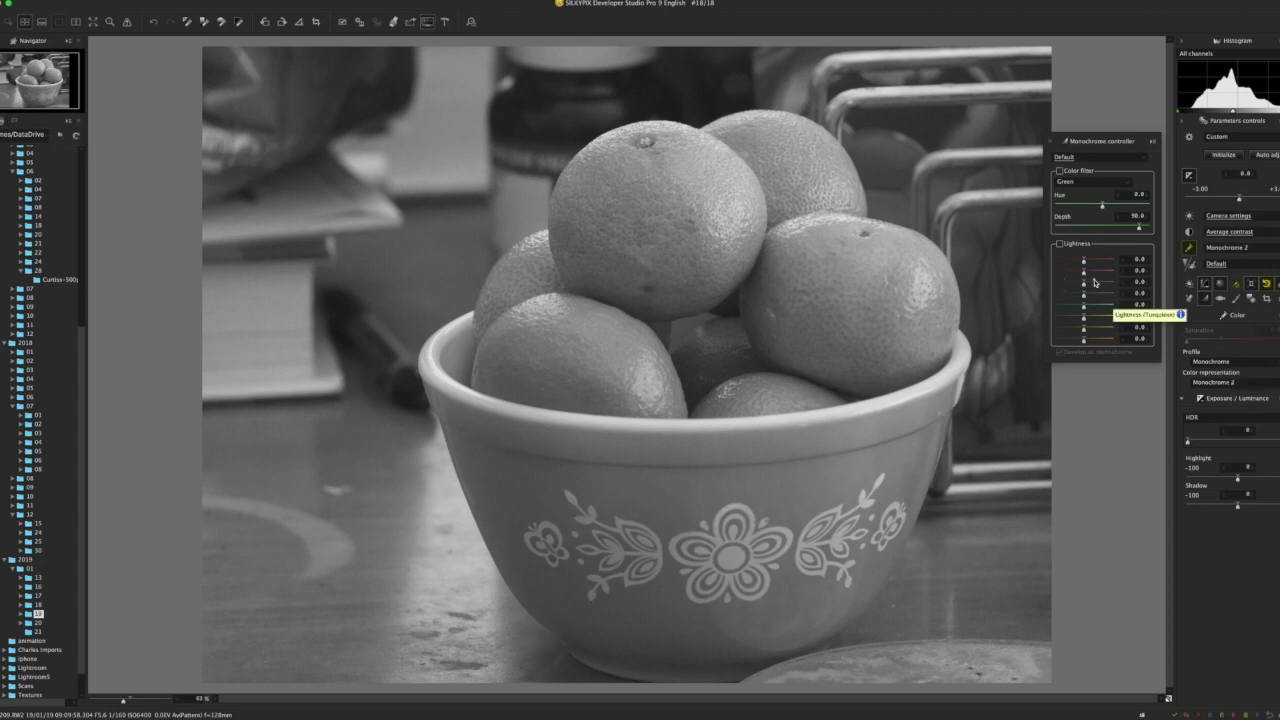
- Try slightly lowering the Lightness of the last color in the Monochrome controller and return it to 0.0
mouse_move(1084, 340)
mouse_down()
mouse_move(1054, 343)
mouse_move(1096, 343)
mouse_move(1079, 344)
mouse_up()
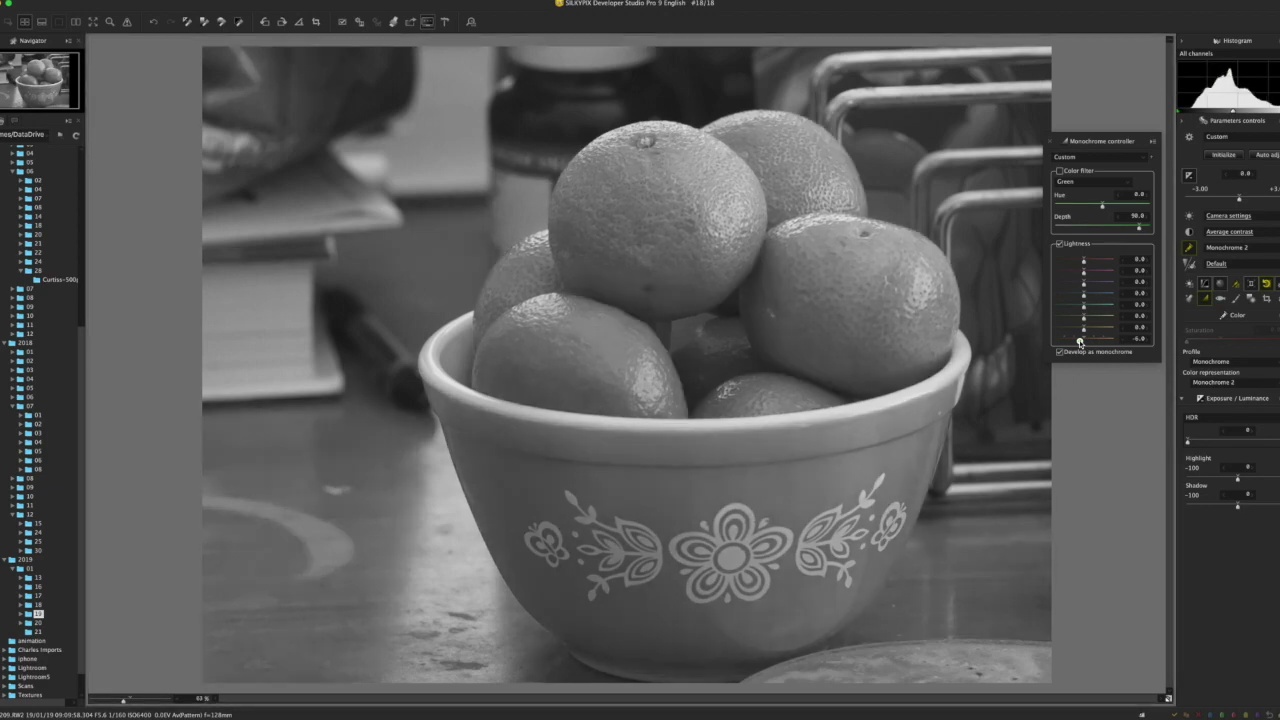
drag(1080, 342, 1084, 343)
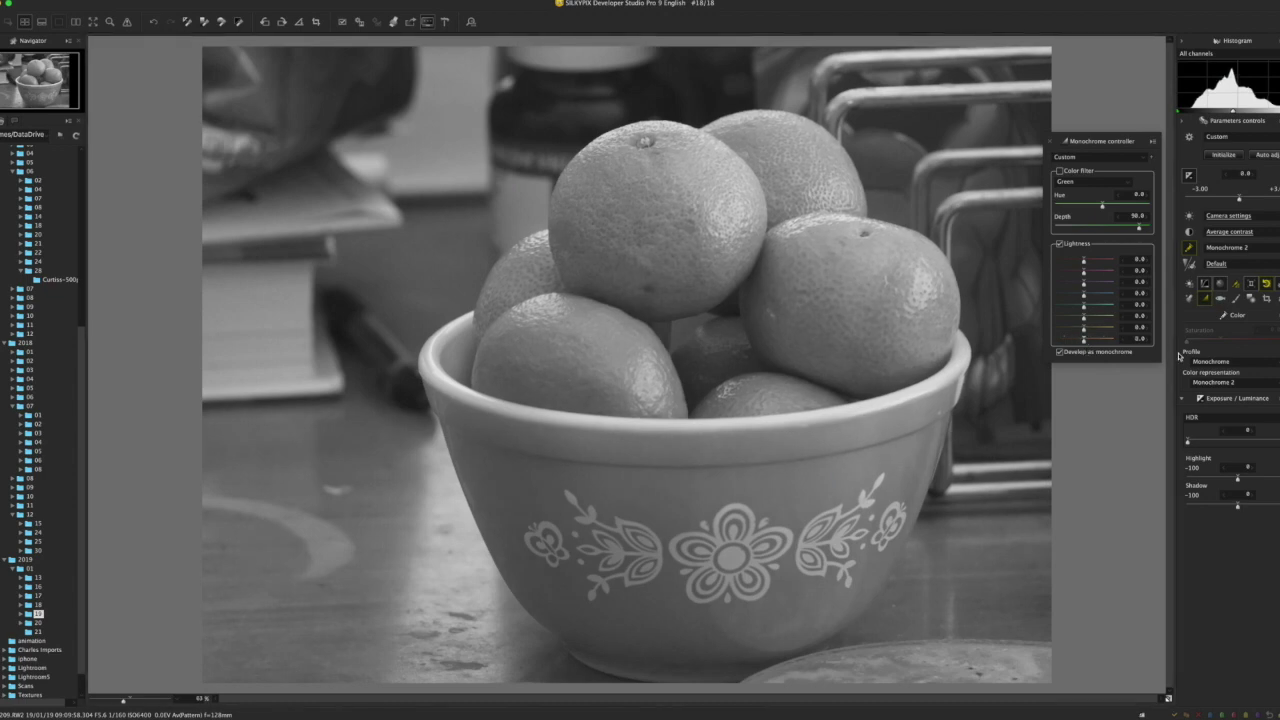
- Restore the photo's color setting to the Panasonic Vivid preset
click(1245, 360)
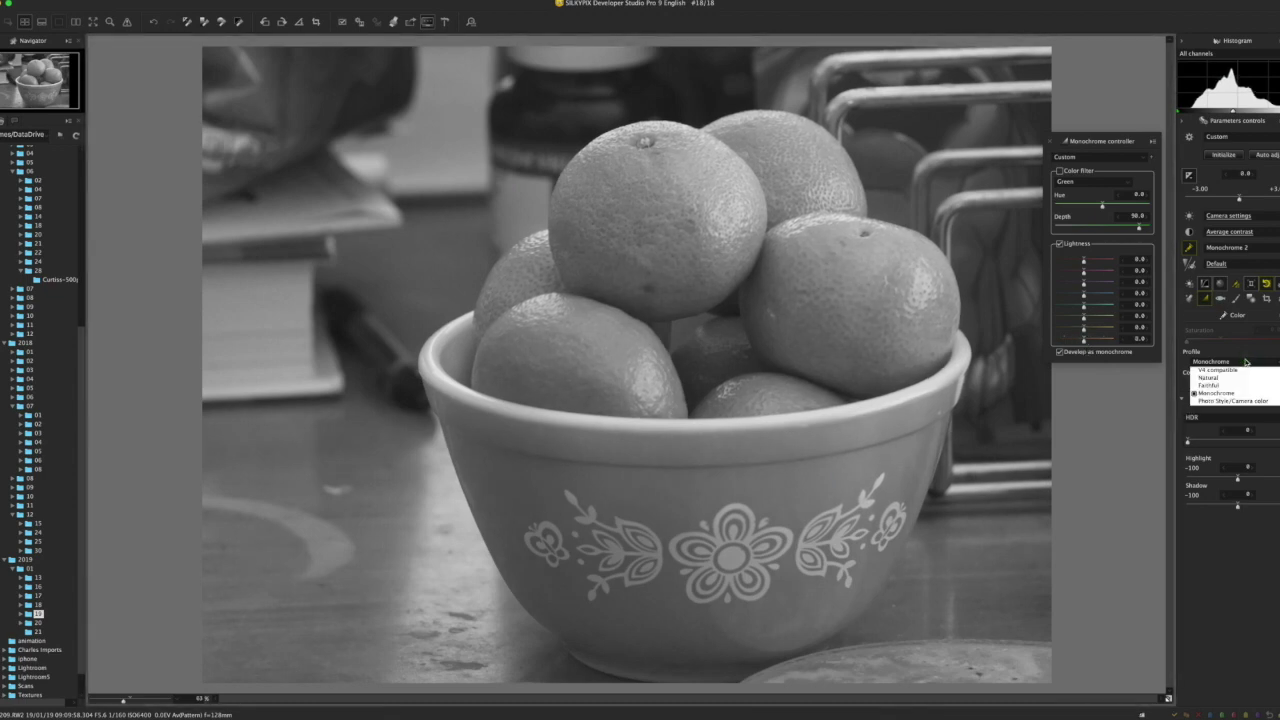
click(1245, 360)
click(1256, 248)
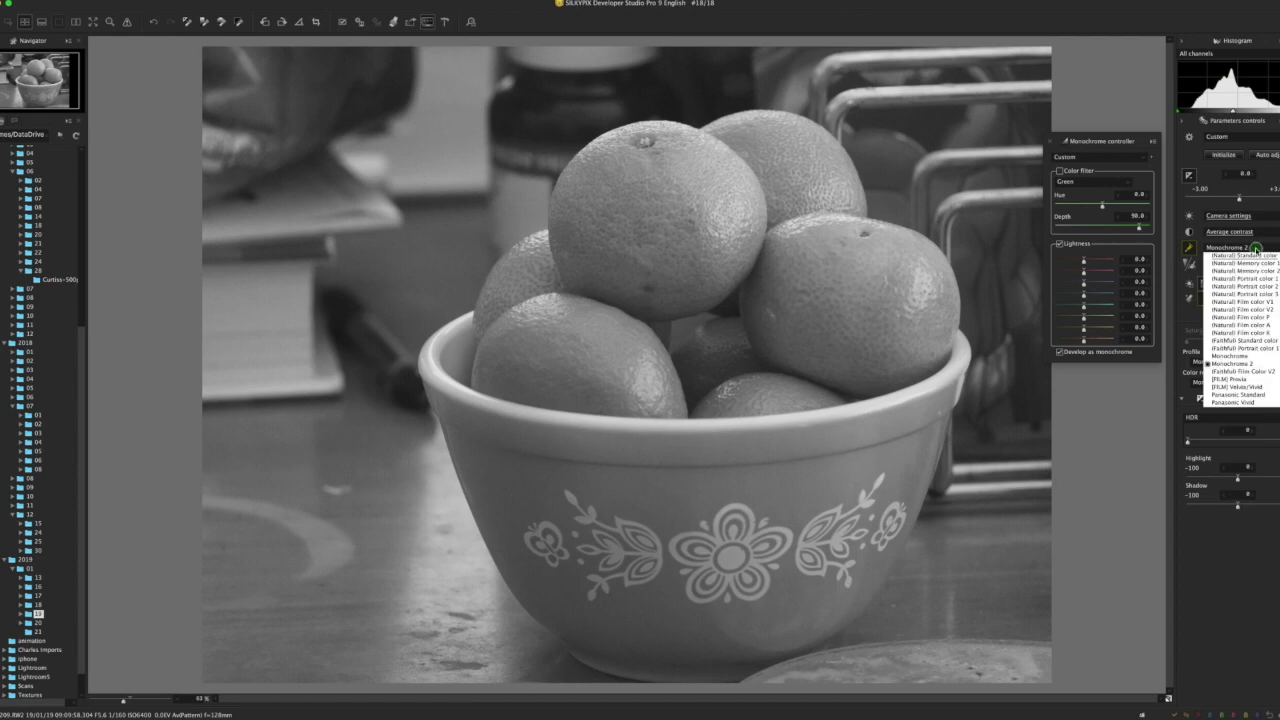
click(1243, 400)
key(ctrl+z)
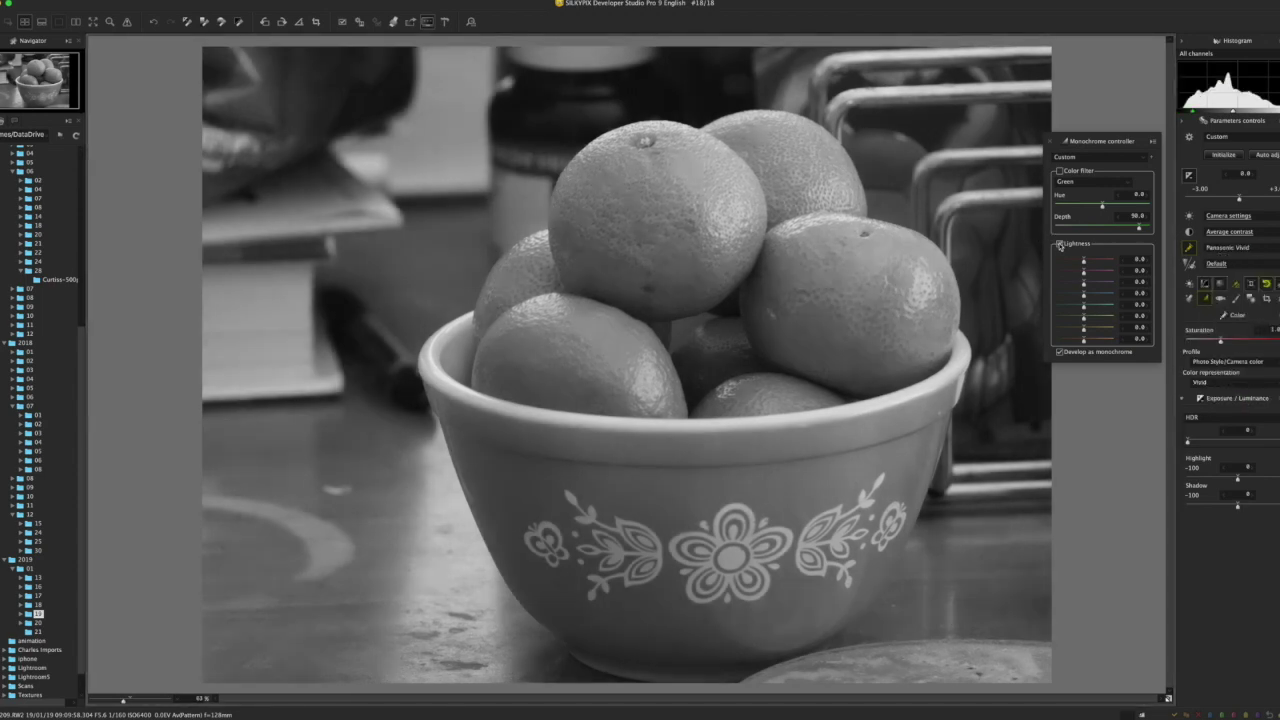
- Turn off the Lightness group and close the Monochrome controller
click(1059, 352)
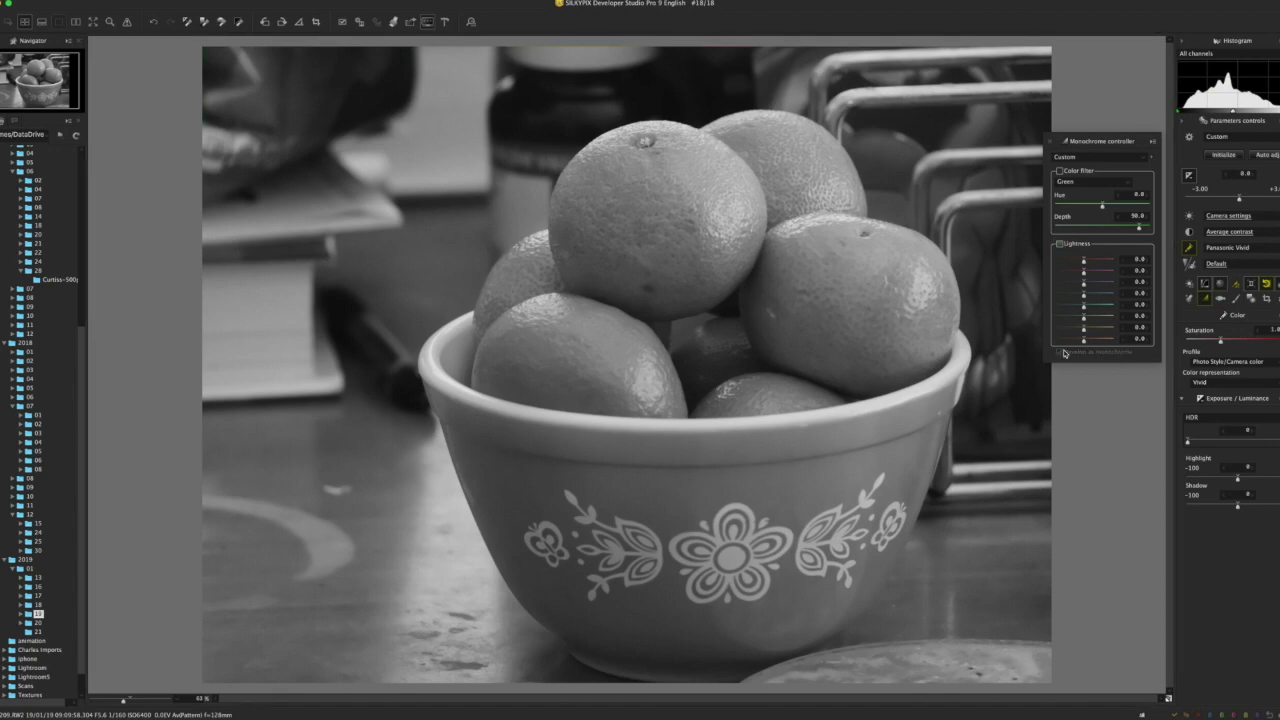
click(1060, 140)
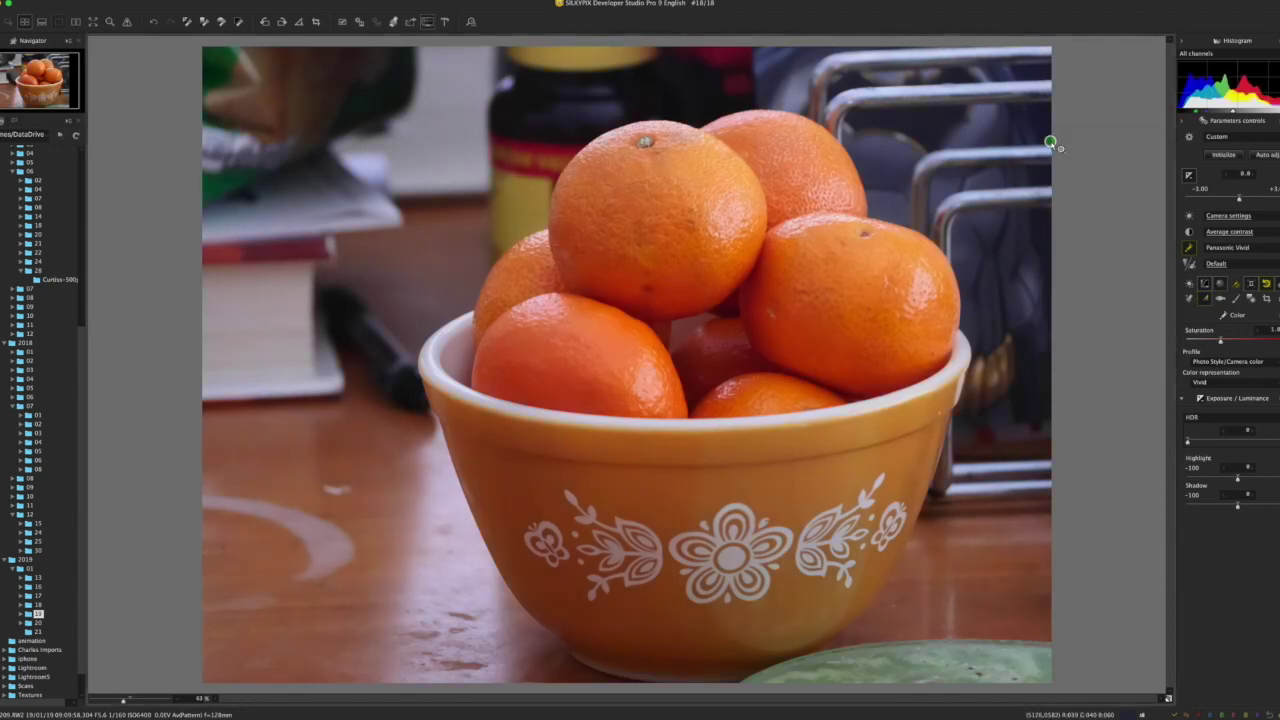
- Set the color representation to L.Monochrome and reopen the Fine color and Monochrome controllers
click(1250, 381)
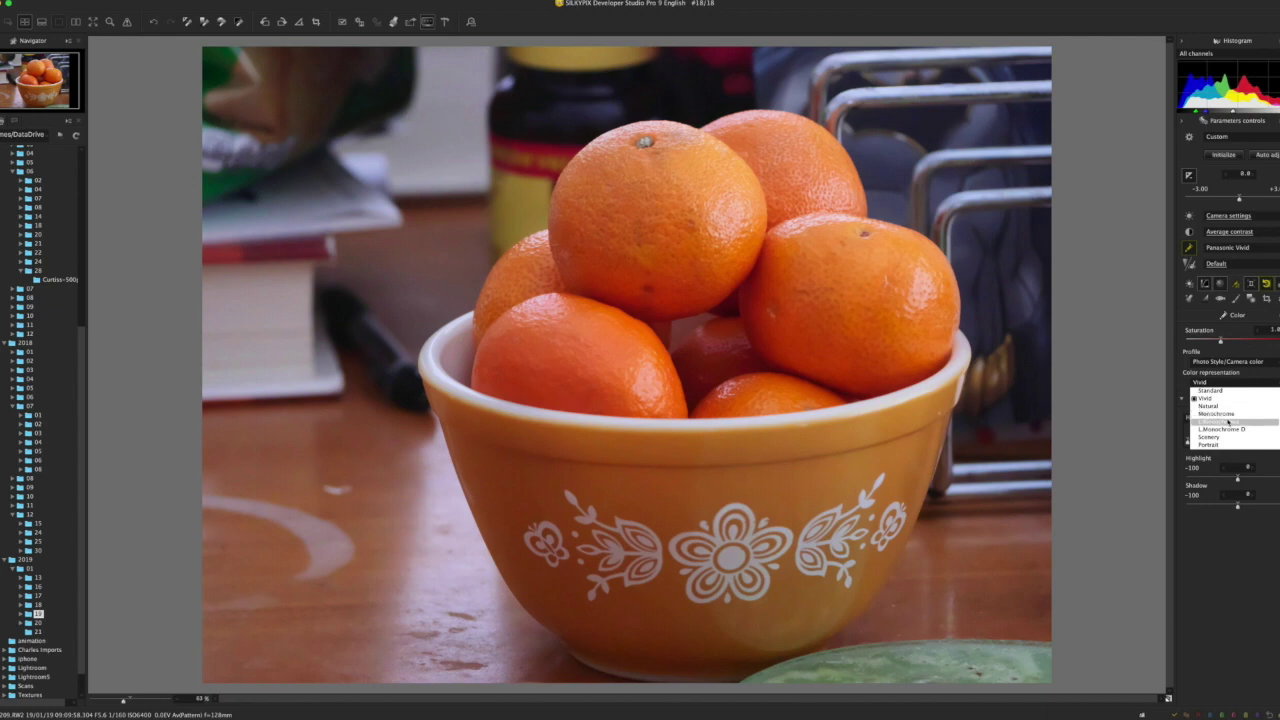
click(1227, 424)
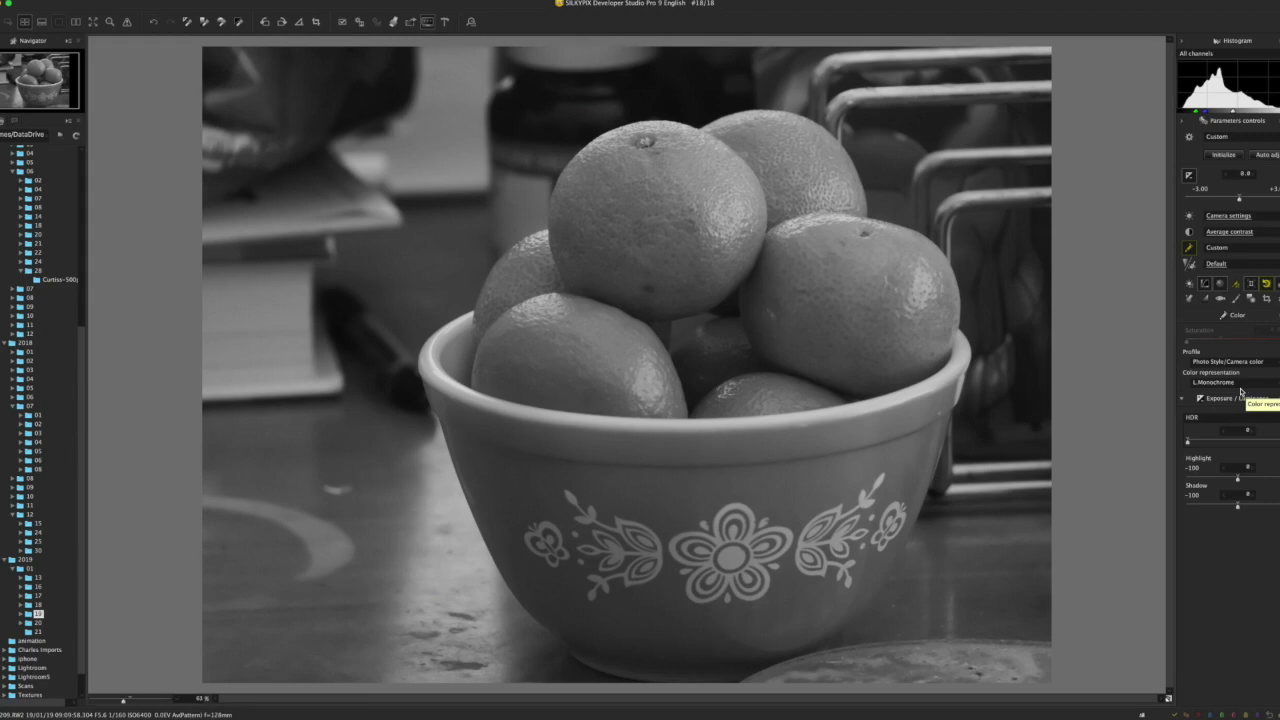
click(1236, 284)
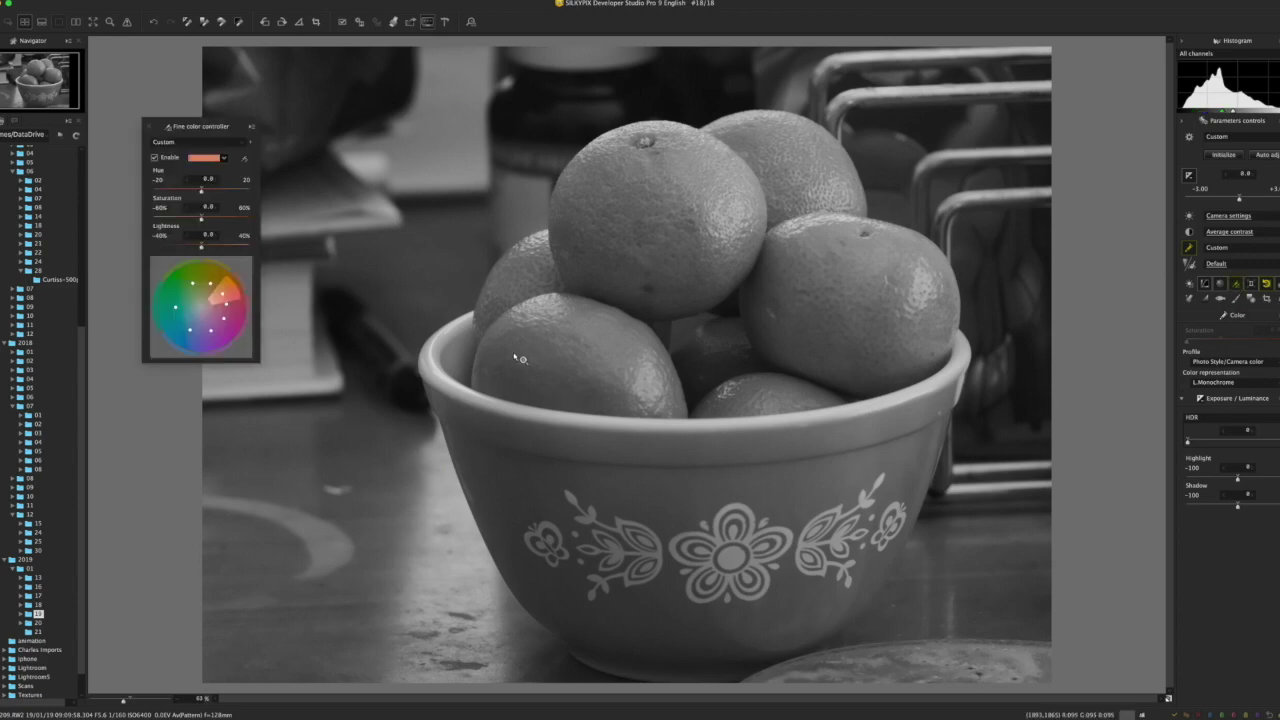
click(1205, 298)
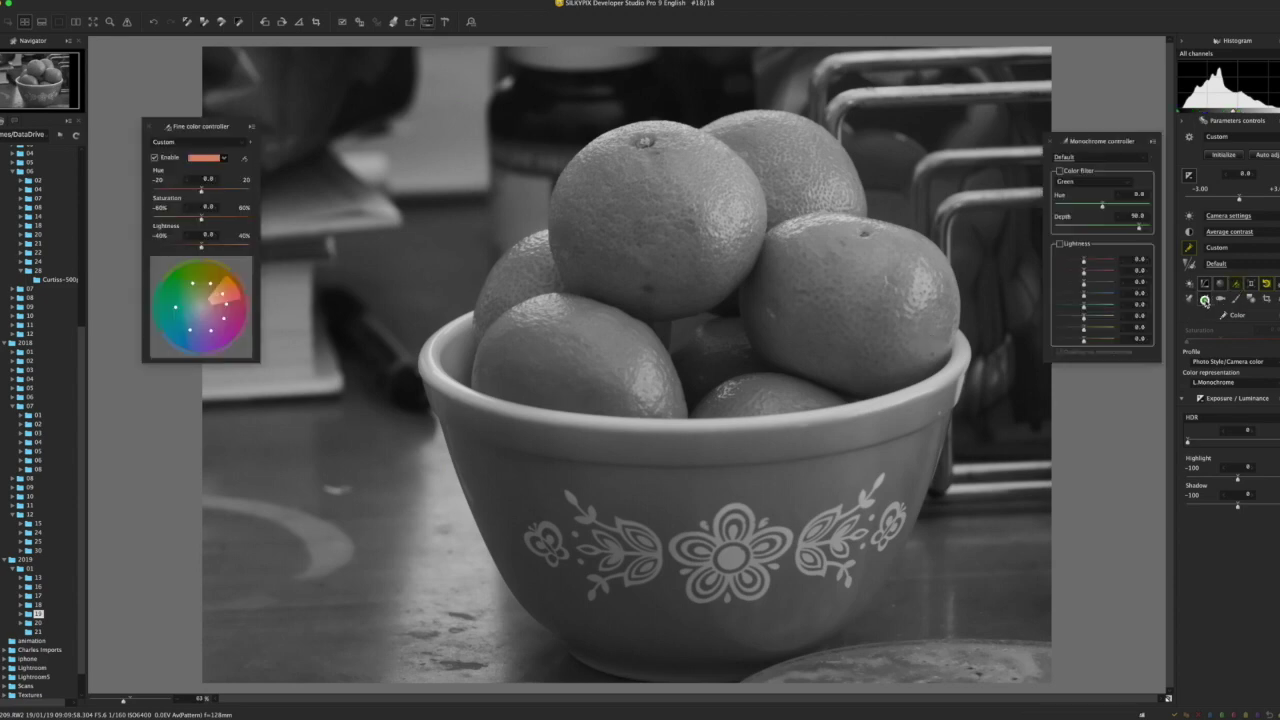
- Enable the Monochrome controller's Lightness group, try 1.0 for the last color, and reset it to 0.0
click(1085, 340)
drag(1085, 341, 1094, 342)
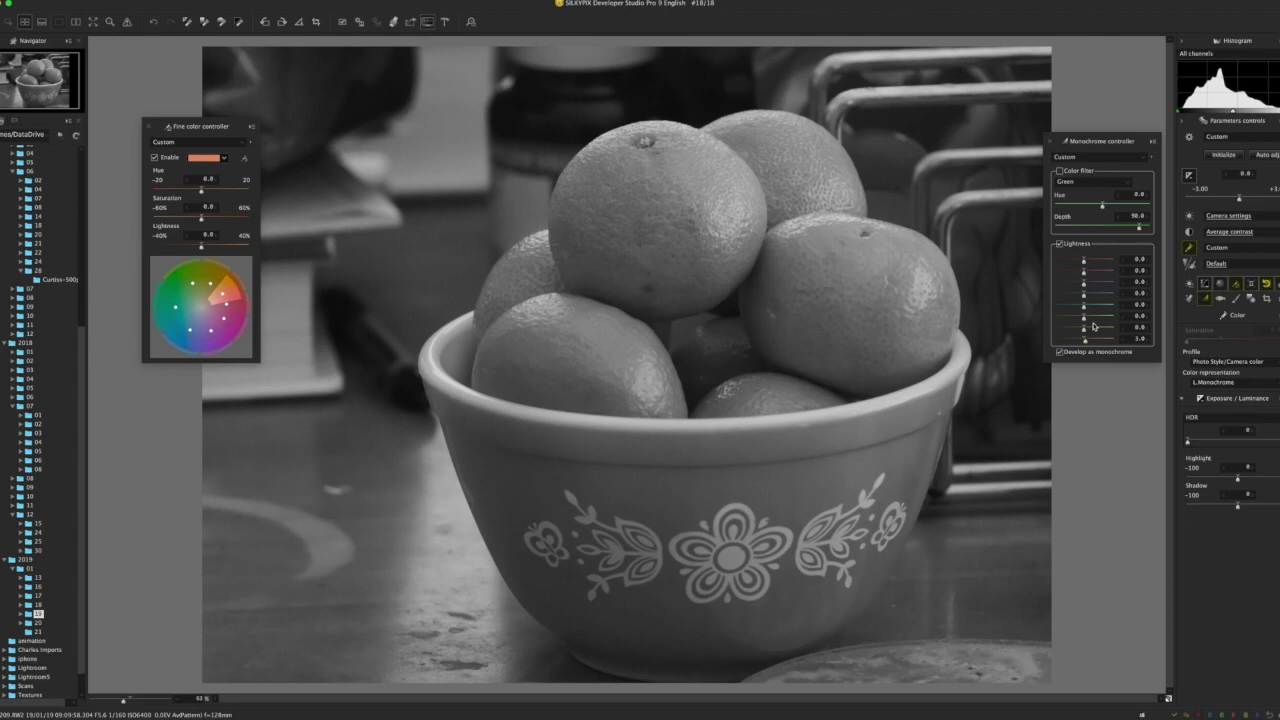
drag(1088, 345, 1085, 343)
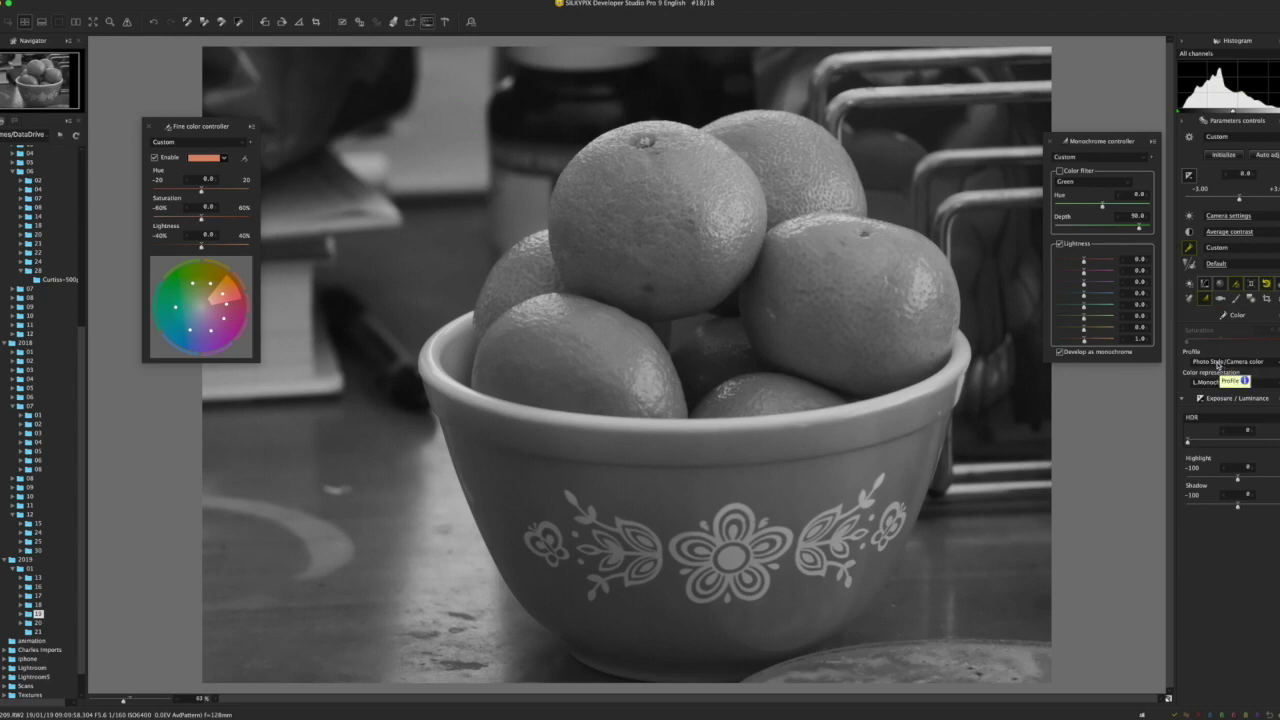
double_click(1085, 341)
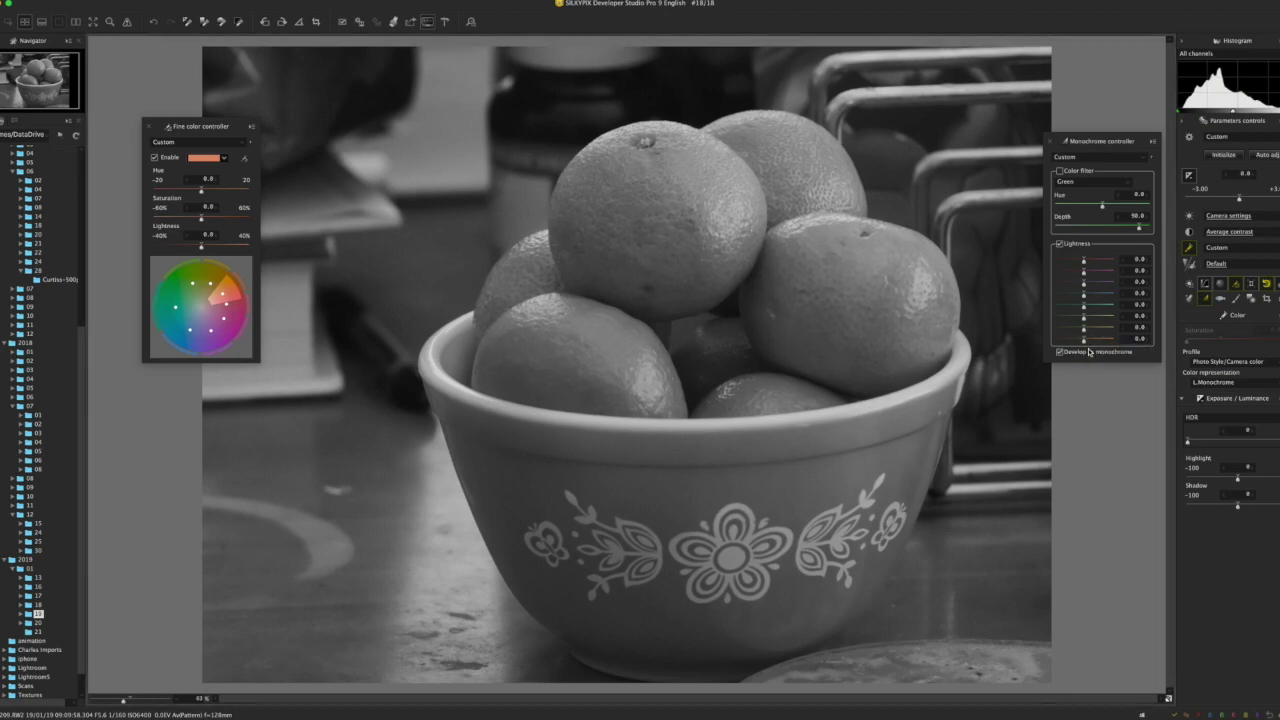